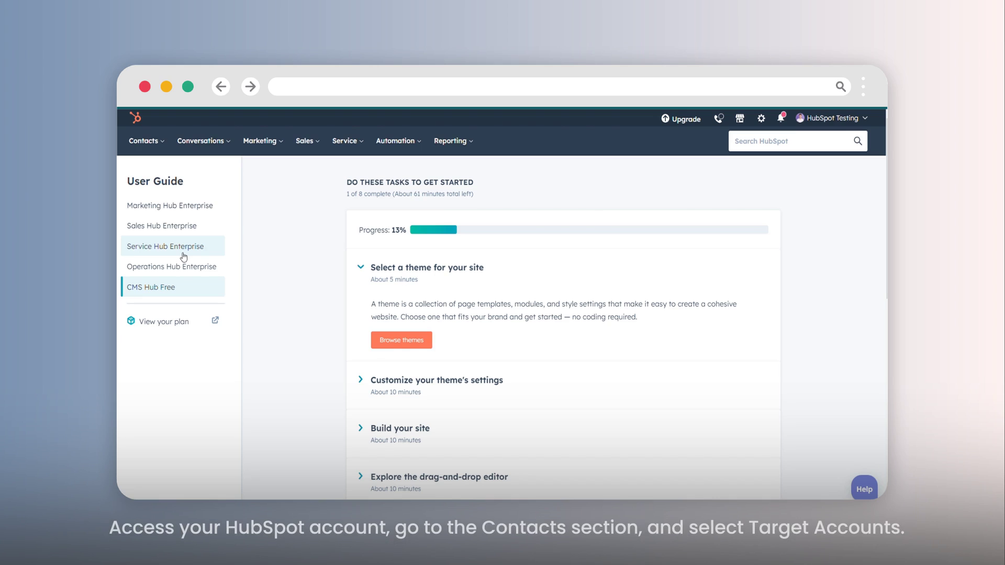
From Contacts > Target Accounts, start ABM setup with goal 'Other' and activate account-based marketing features
left_click(121, 147)
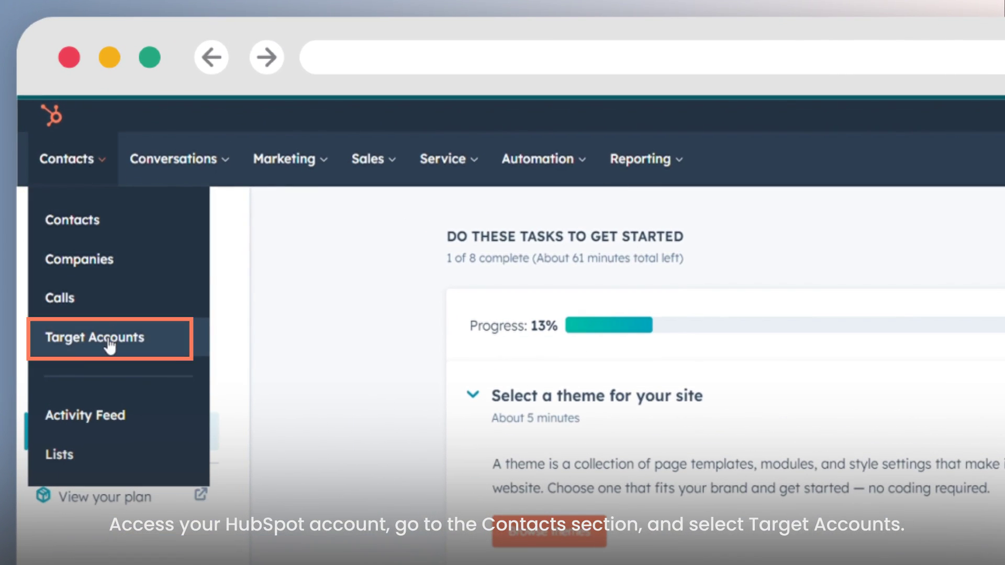
left_click(94, 337)
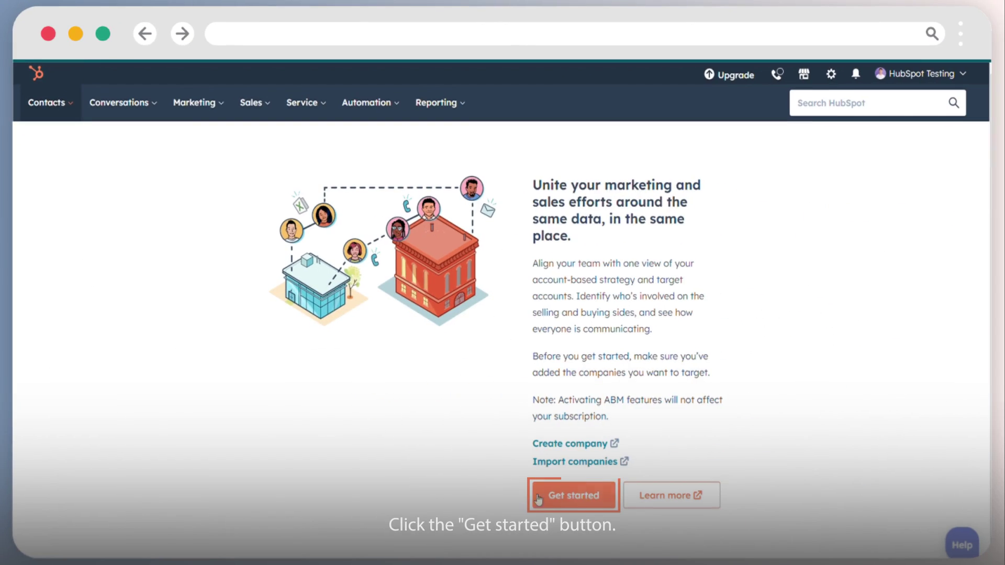
left_click(573, 495)
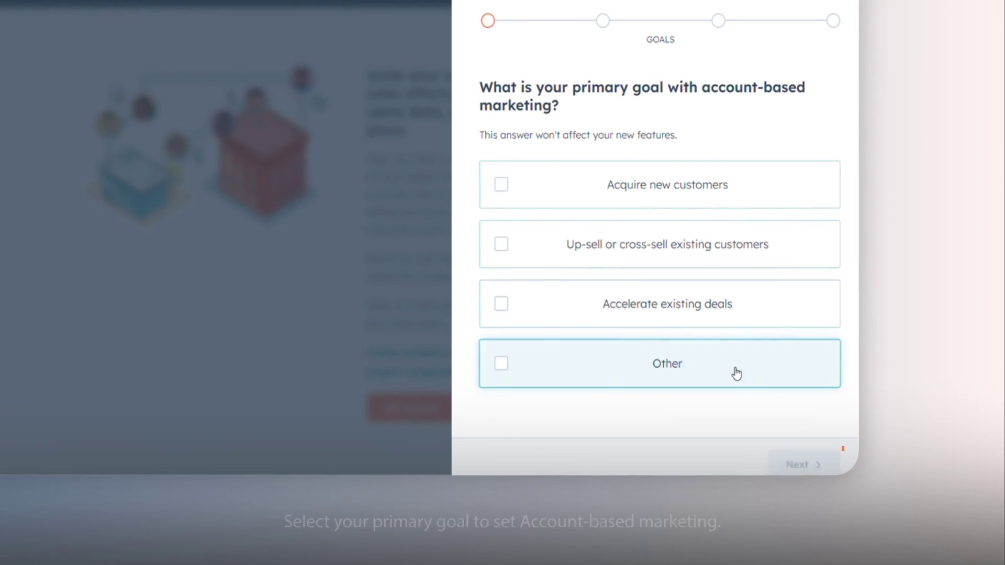
left_click(737, 373)
left_click(800, 464)
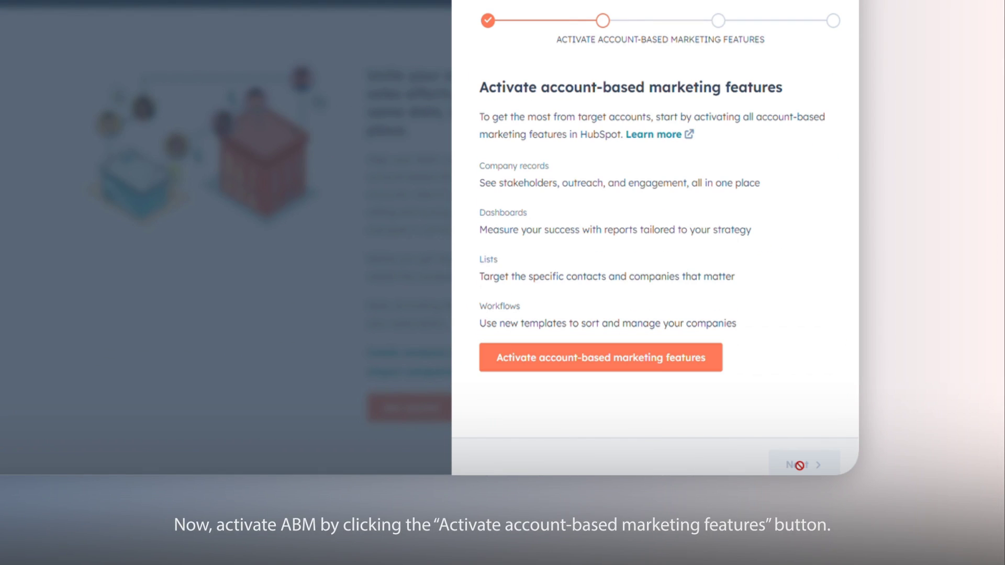
left_click(672, 366)
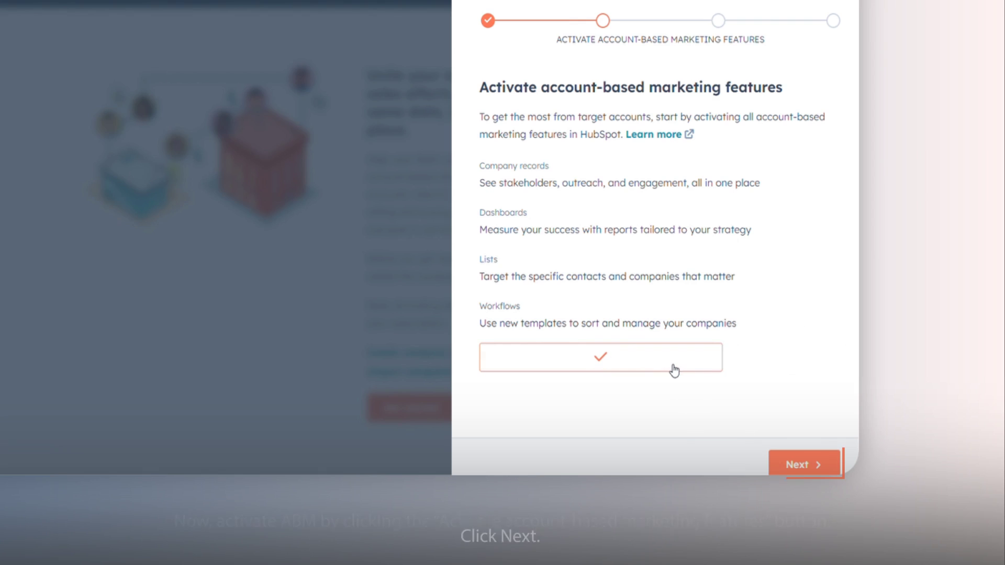
left_click(800, 465)
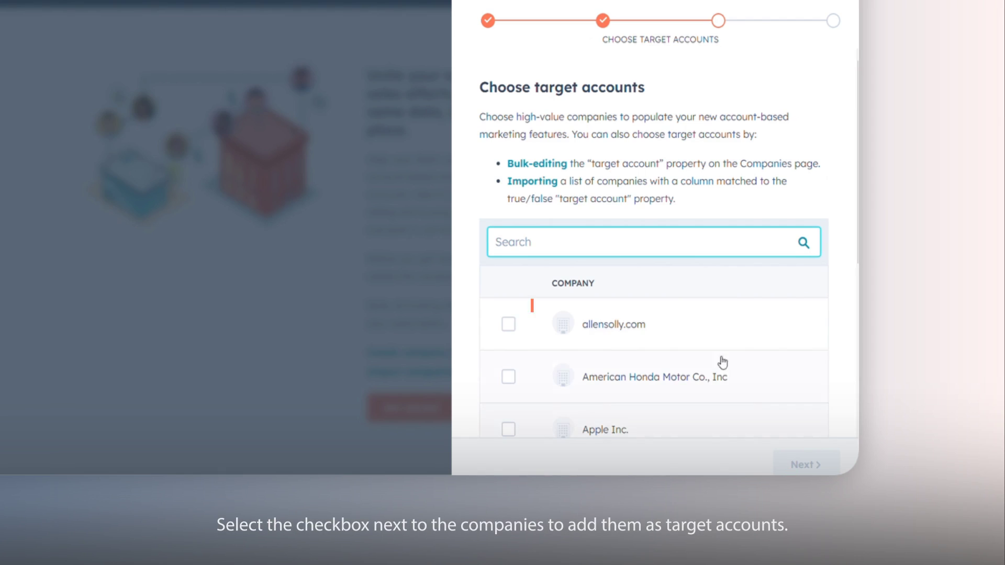
Choose allensolly.com, American Honda Motor Co., Inc and Apple Inc. as target accounts and finish
left_click(508, 325)
left_click(508, 377)
left_click(508, 430)
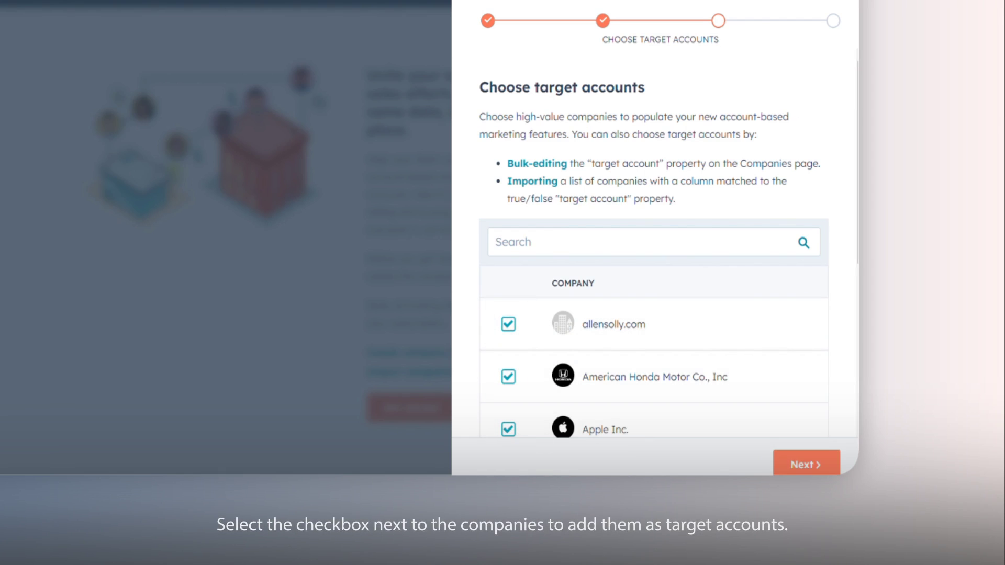
left_click(806, 463)
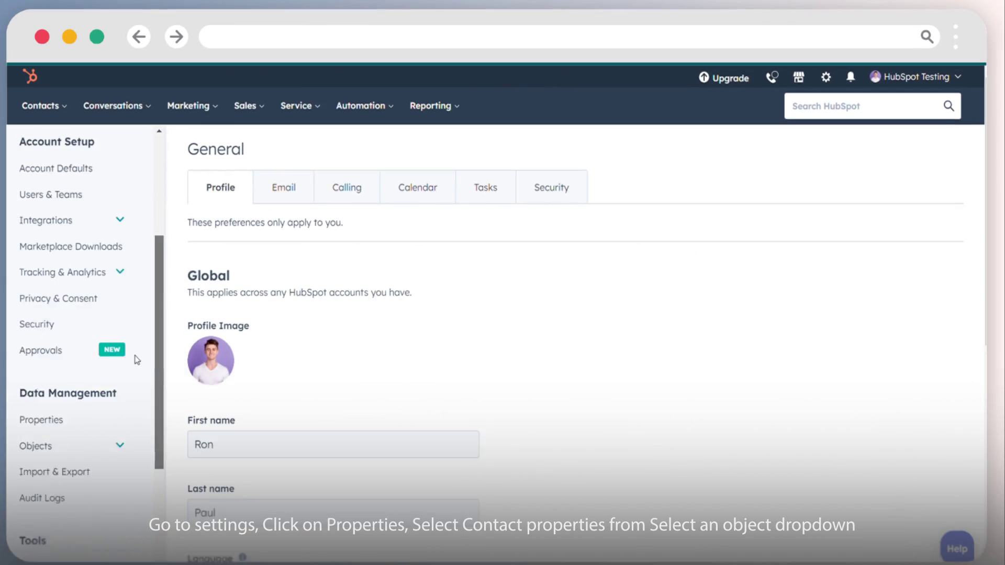
scroll(139, 377, "down", 3)
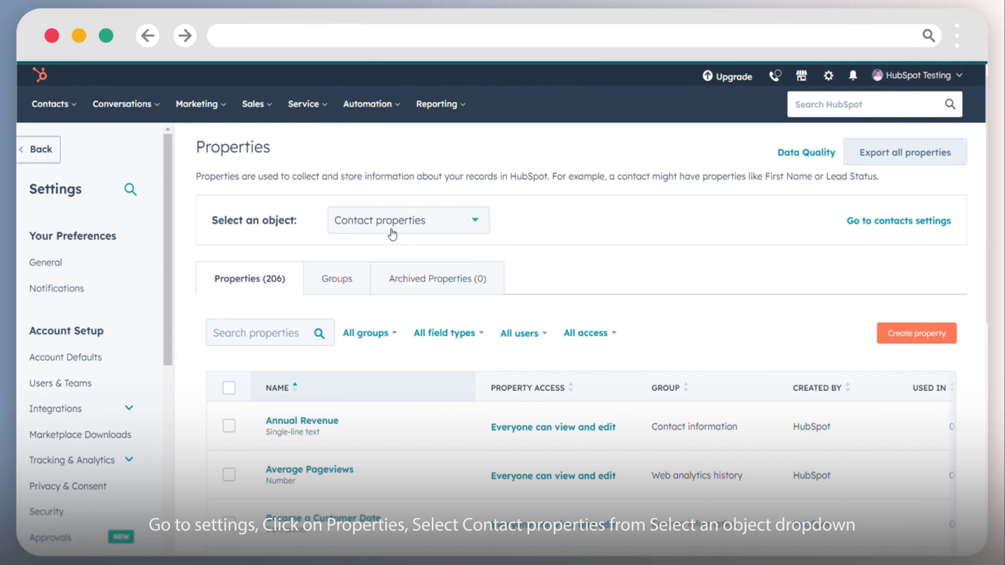
In Settings > Properties, filter contact properties by 'Buying' and review the Buying Role property's options
left_click(392, 228)
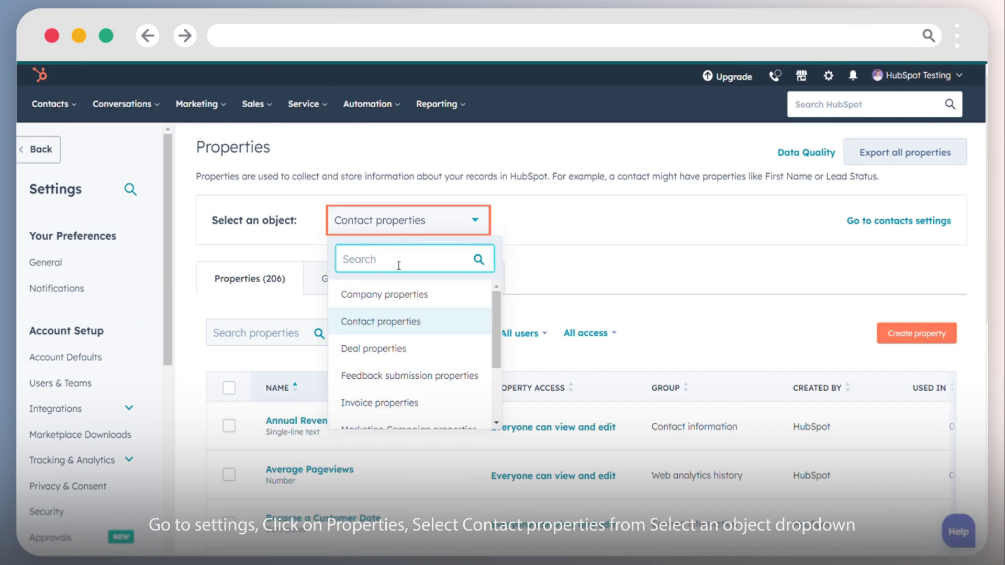
left_click(392, 321)
left_click(256, 333)
type("Bu")
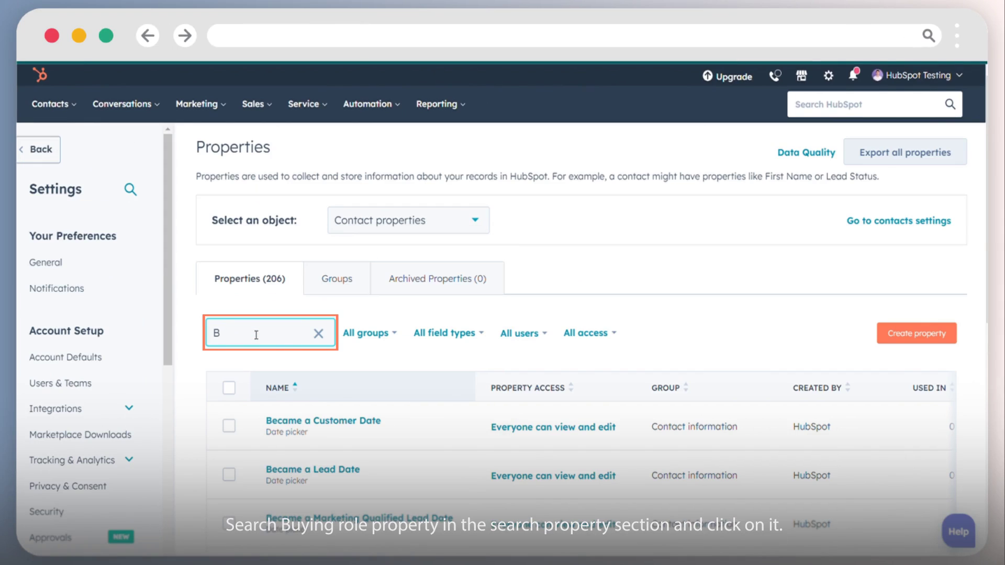
type("ying")
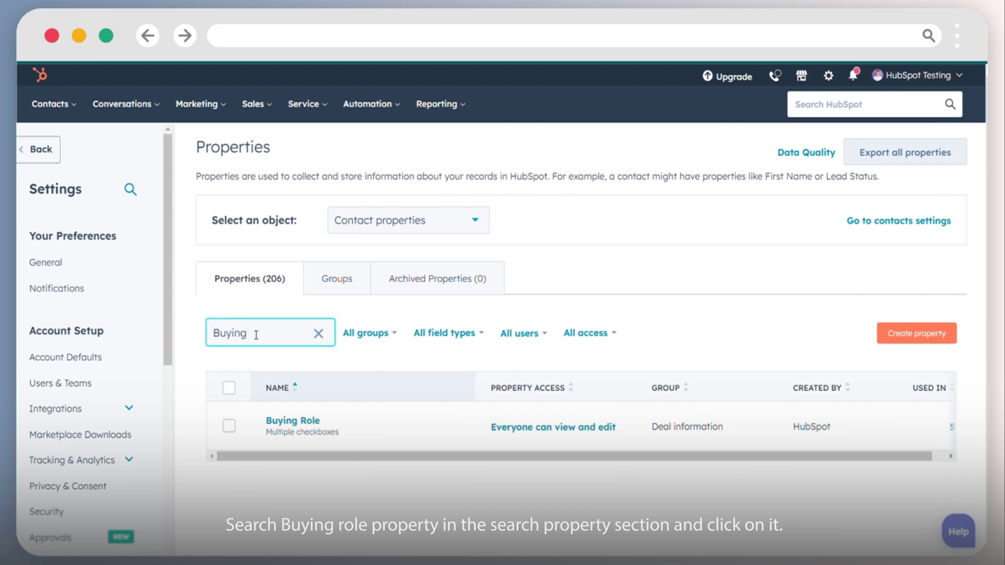
left_click(290, 421)
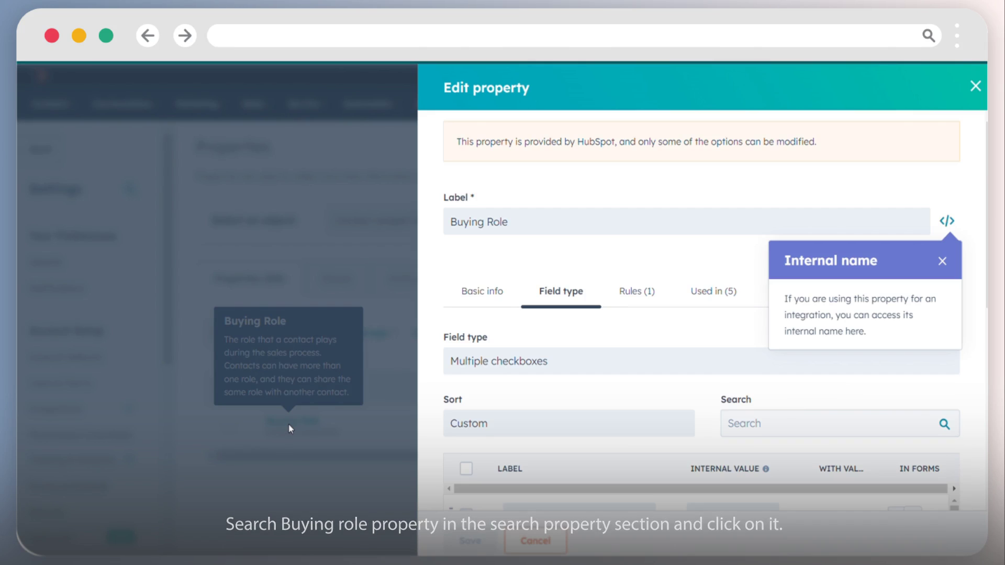
scroll(823, 371, "down", 1)
scroll(822, 370, "down", 3)
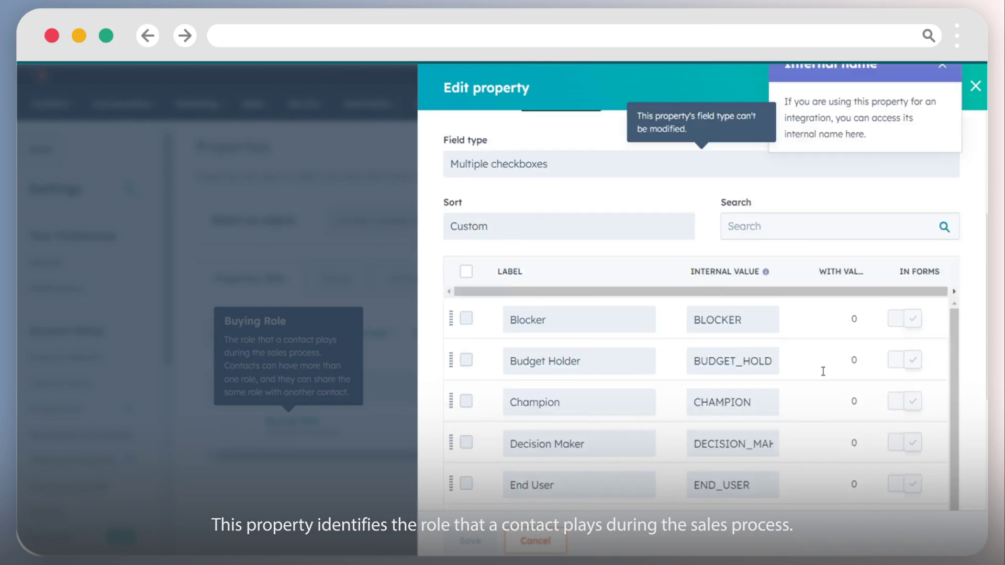
scroll(823, 371, "down", 3)
scroll(823, 371, "down", 2)
scroll(699, 314, "up", 3)
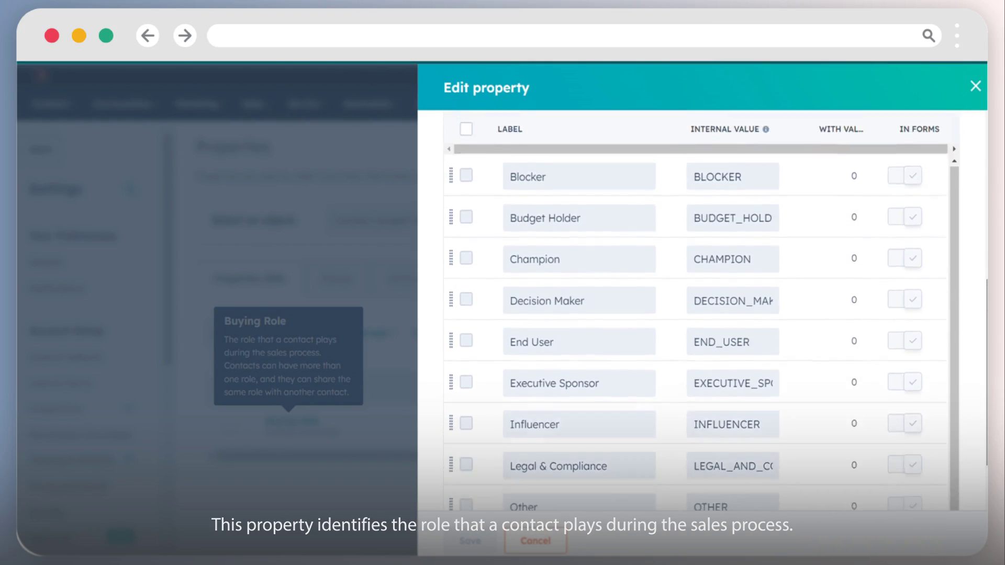
scroll(699, 314, "up", 3)
scroll(698, 314, "up", 2)
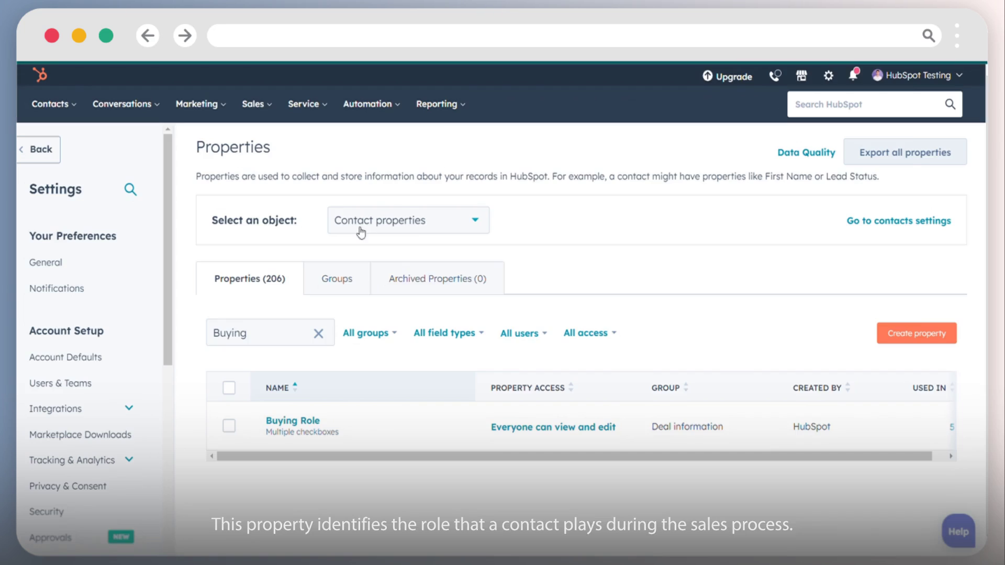
Switch to company properties, find Target Account and review its True/False checkbox options
left_click(400, 220)
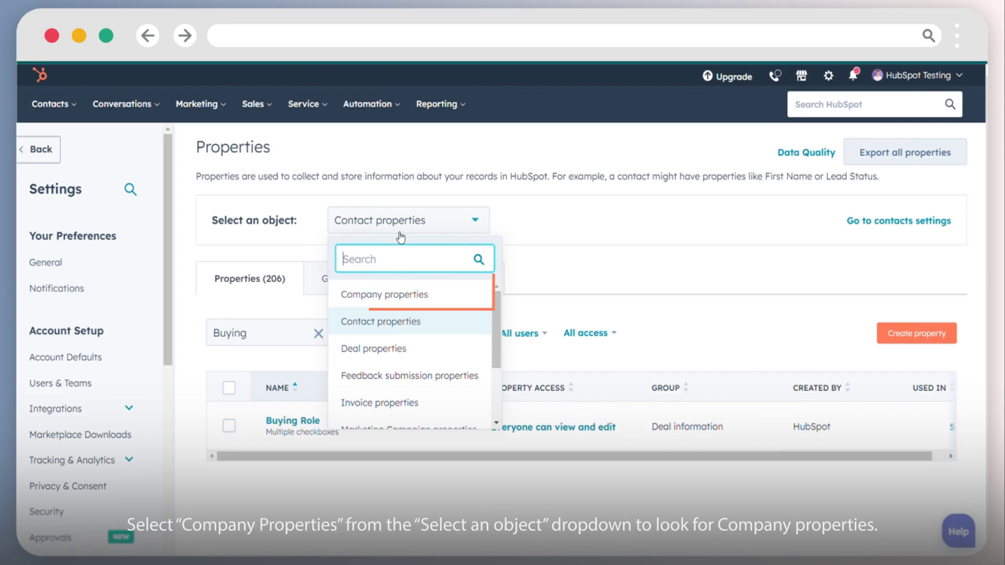
left_click(392, 297)
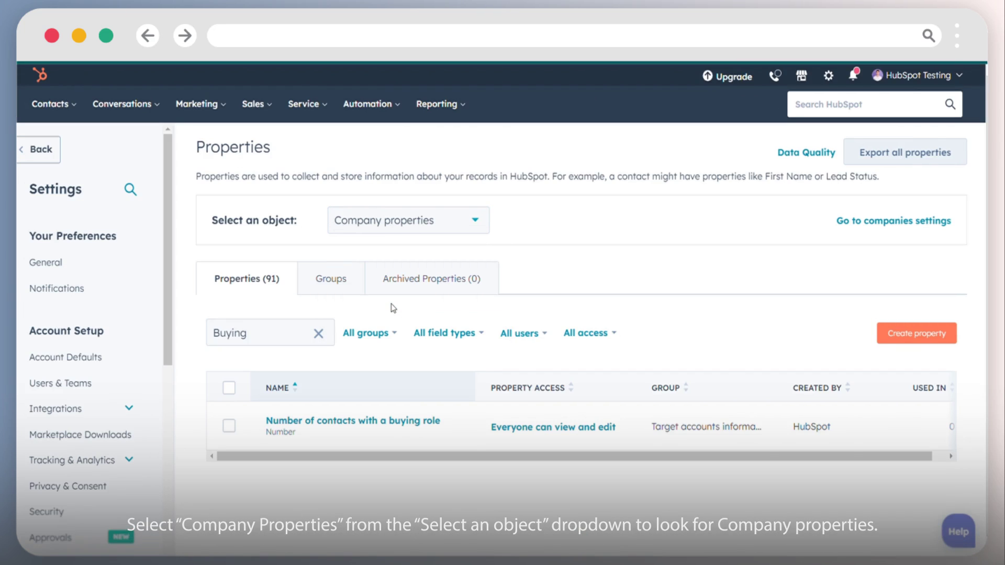
double_click(272, 337)
type("t")
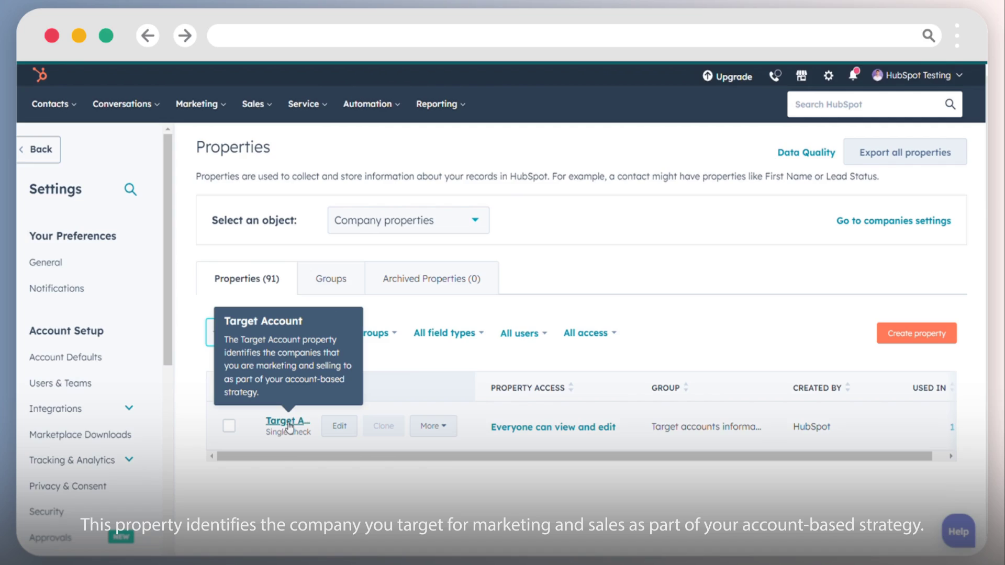
left_click(287, 421)
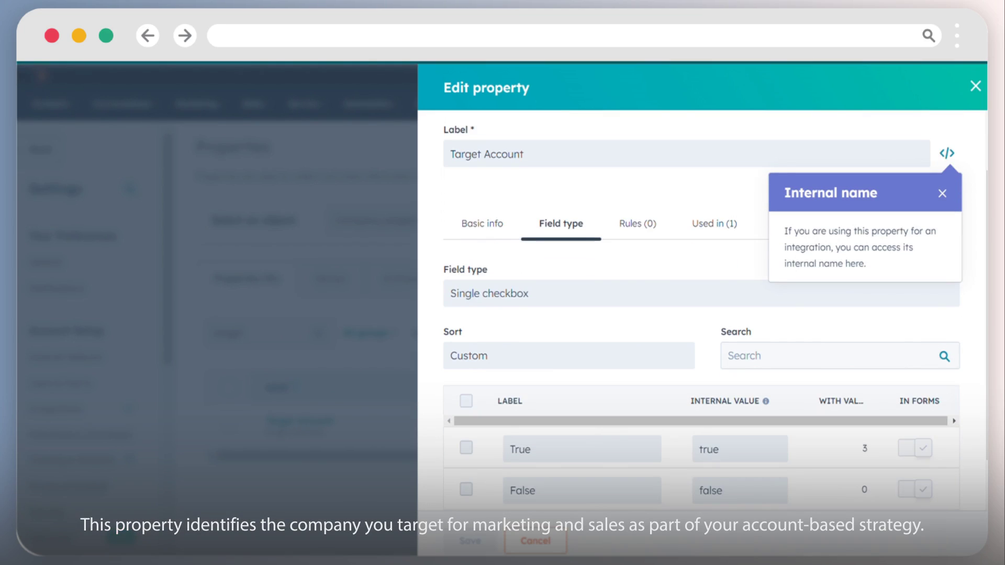
scroll(699, 353, "down", 2)
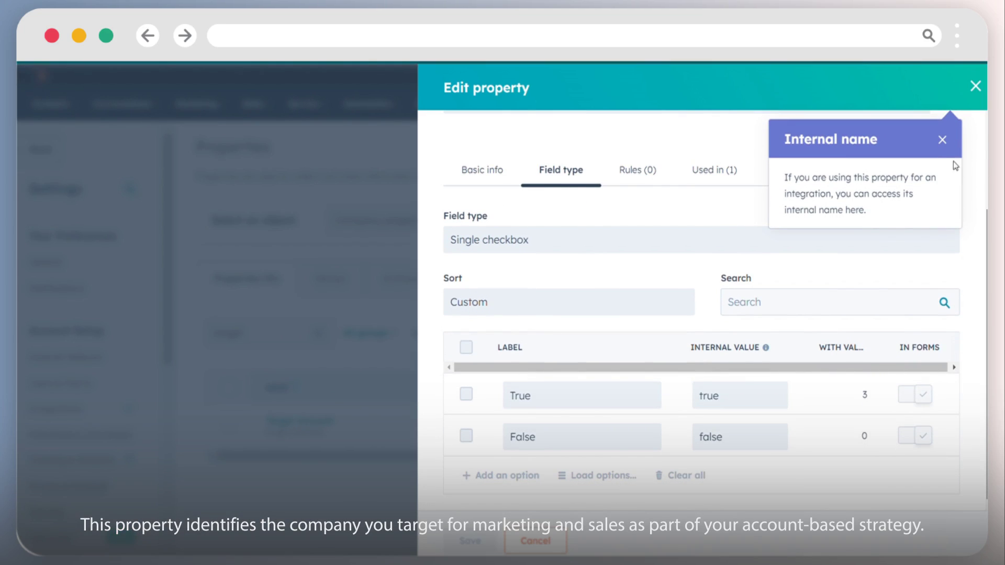
left_click(942, 139)
left_click(975, 85)
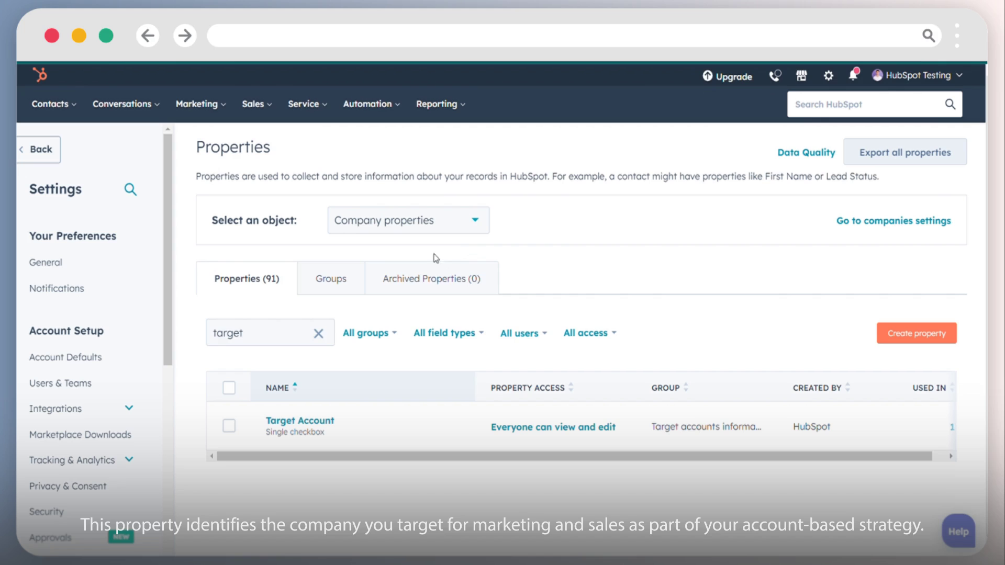
Search 'ideal' and review the Ideal Customer Profile Tier property's Tier 1, Tier 2 and Tier 3 options
left_click(318, 333)
type("ideal")
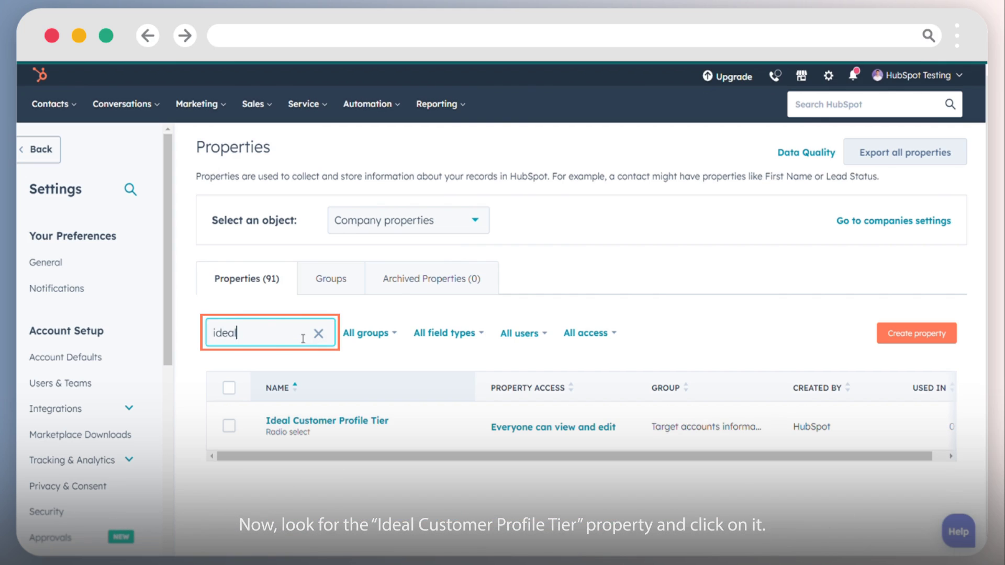
left_click(279, 425)
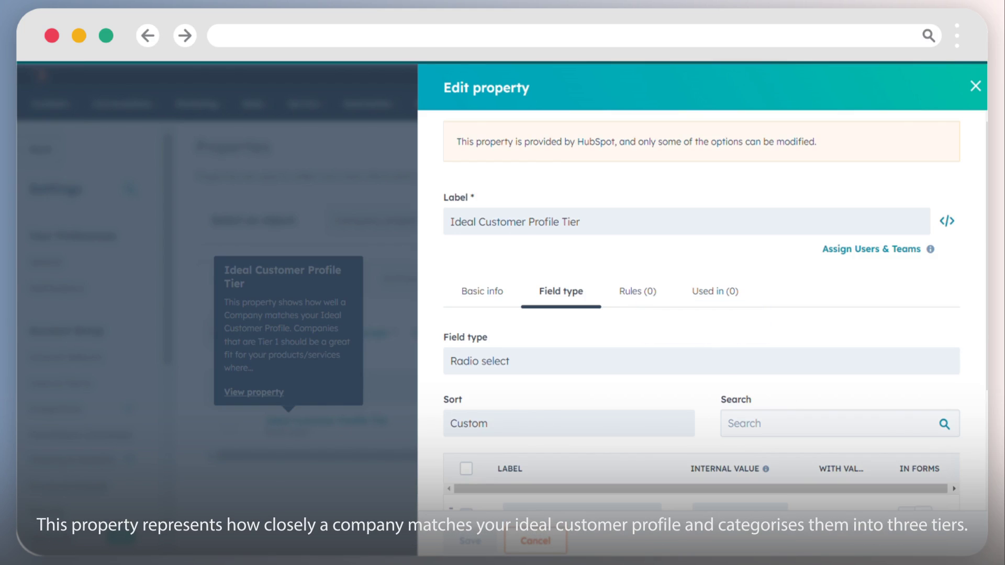
scroll(706, 353, "down", 3)
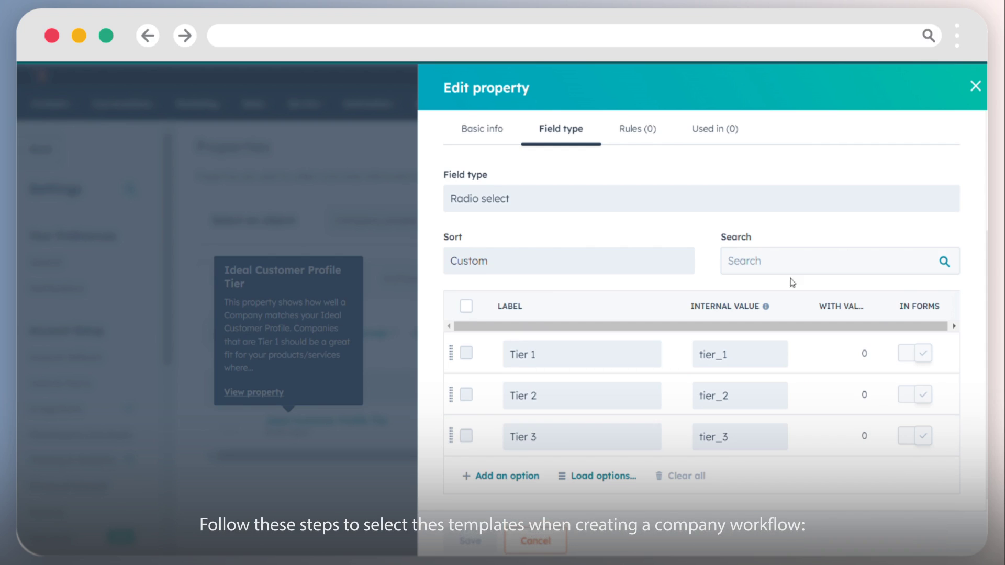
left_click(976, 87)
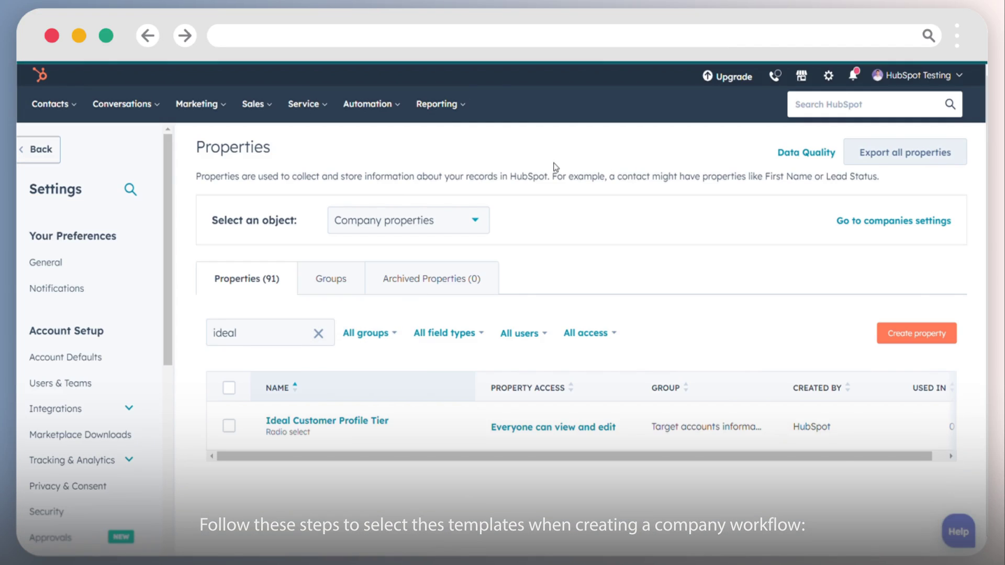
mouse_move(375, 212)
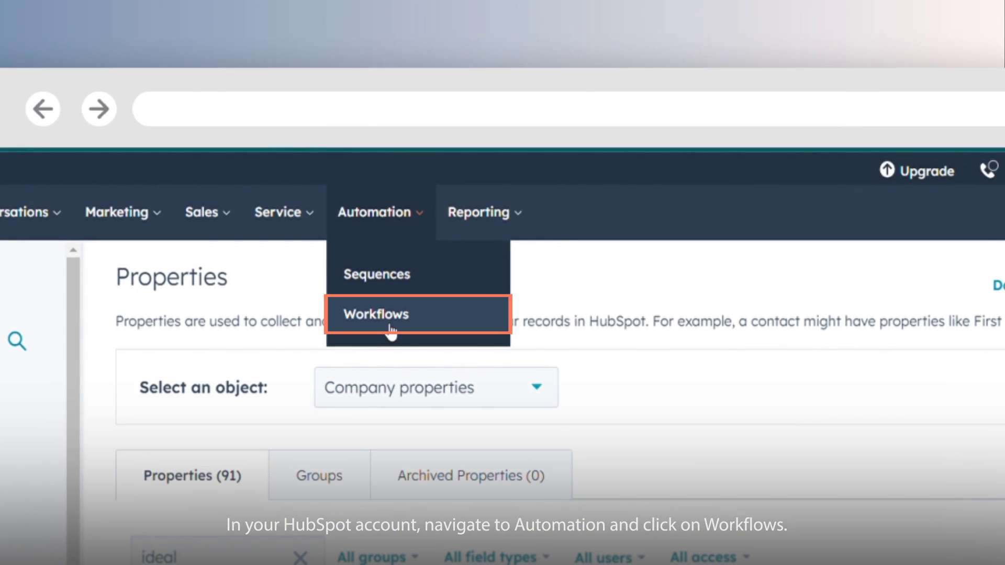
In Automation > Workflows, create a workflow from the 'Update company properties based on defined criteria' template
left_click(391, 329)
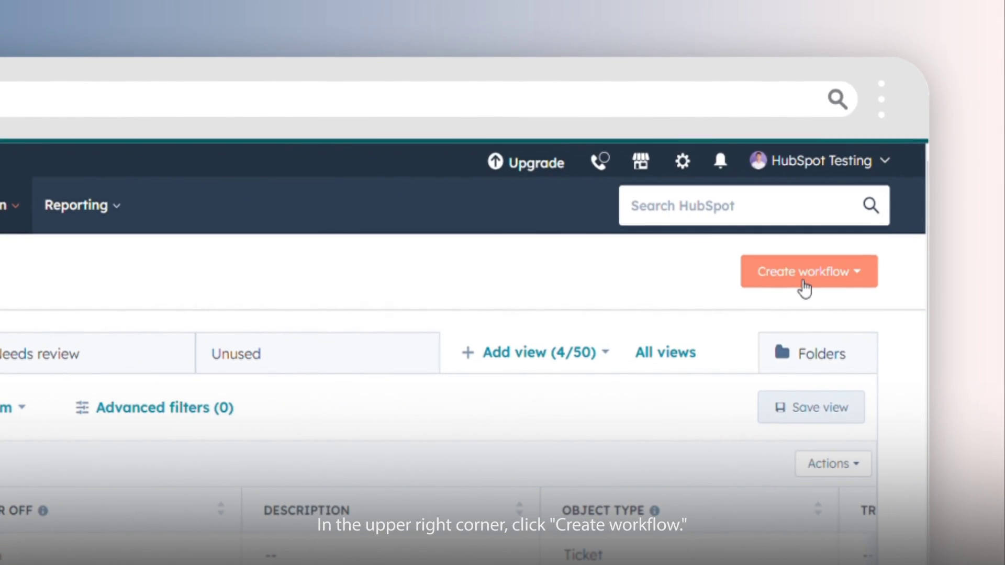
left_click(805, 275)
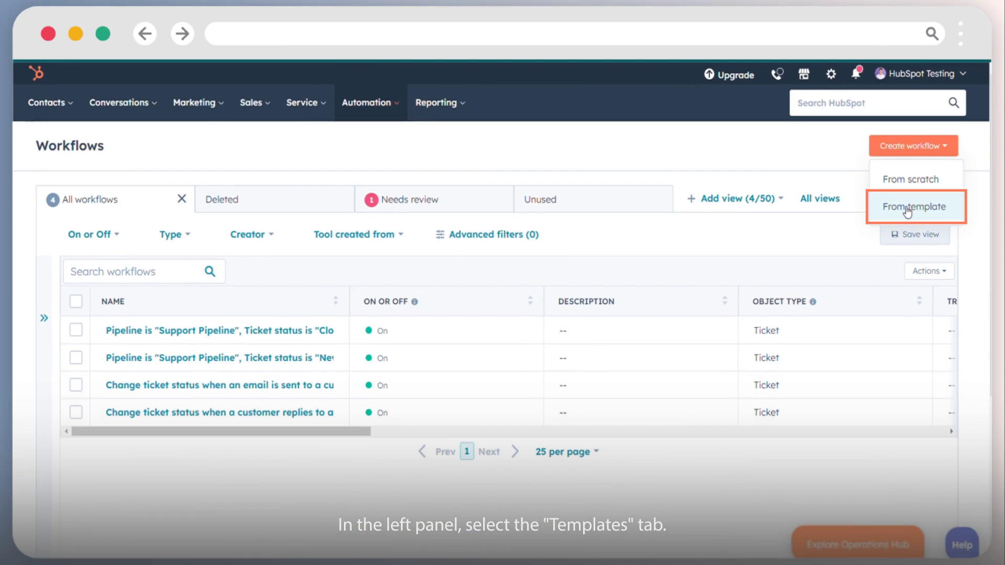
left_click(908, 210)
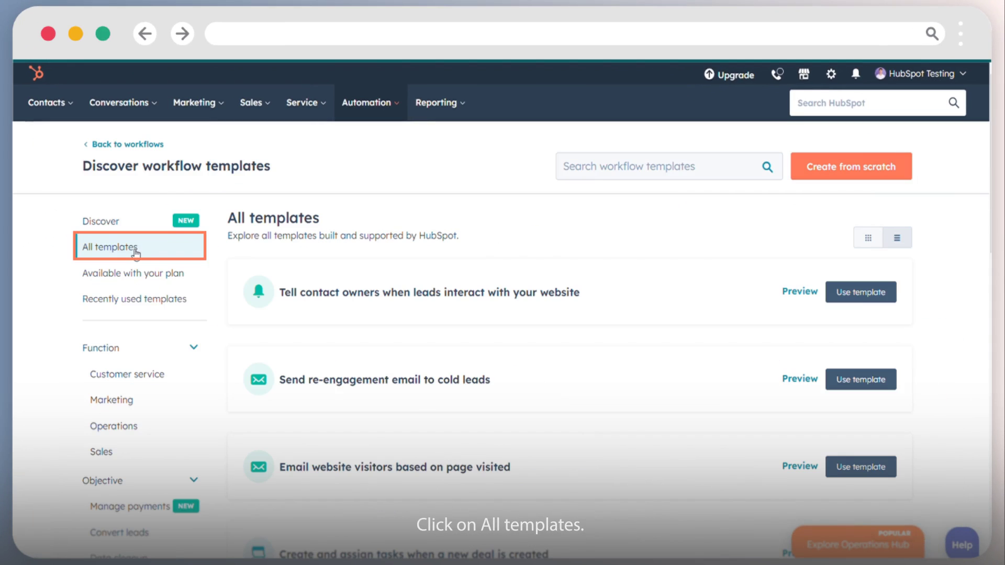
left_click(701, 166)
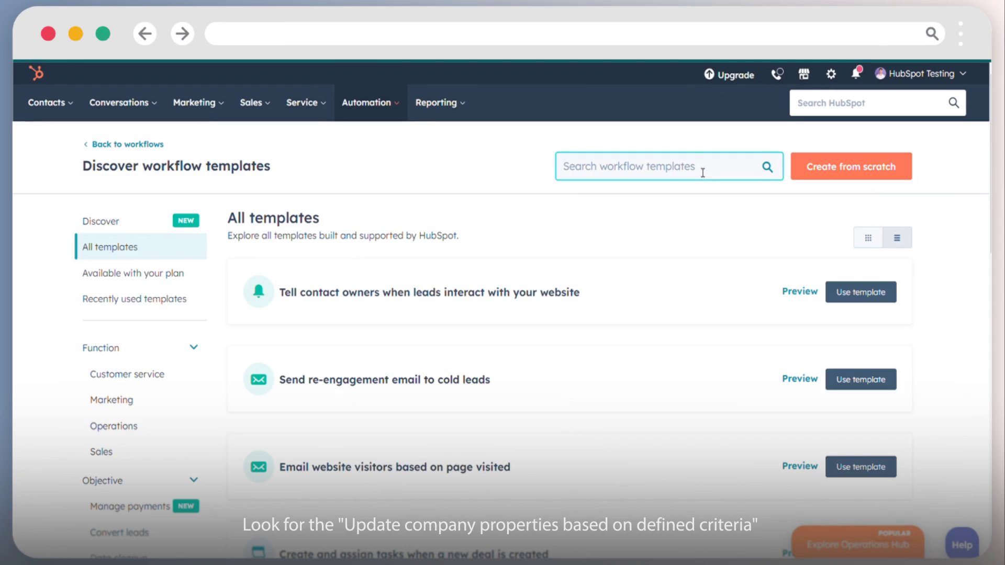
type("upda")
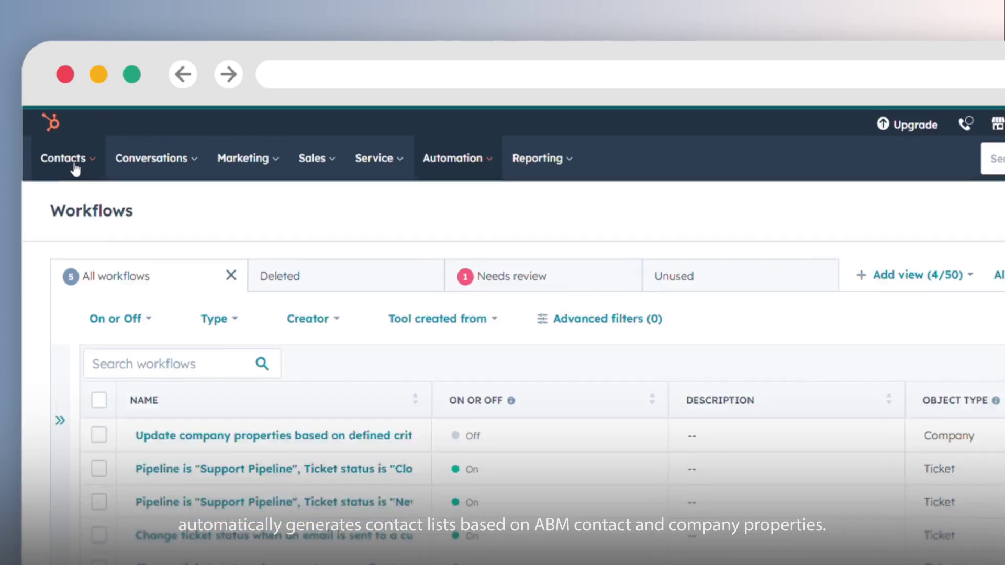
Go to Contacts > Lists, view folders and open the Account Based Advertising folder with its six ABM lists
left_click(47, 102)
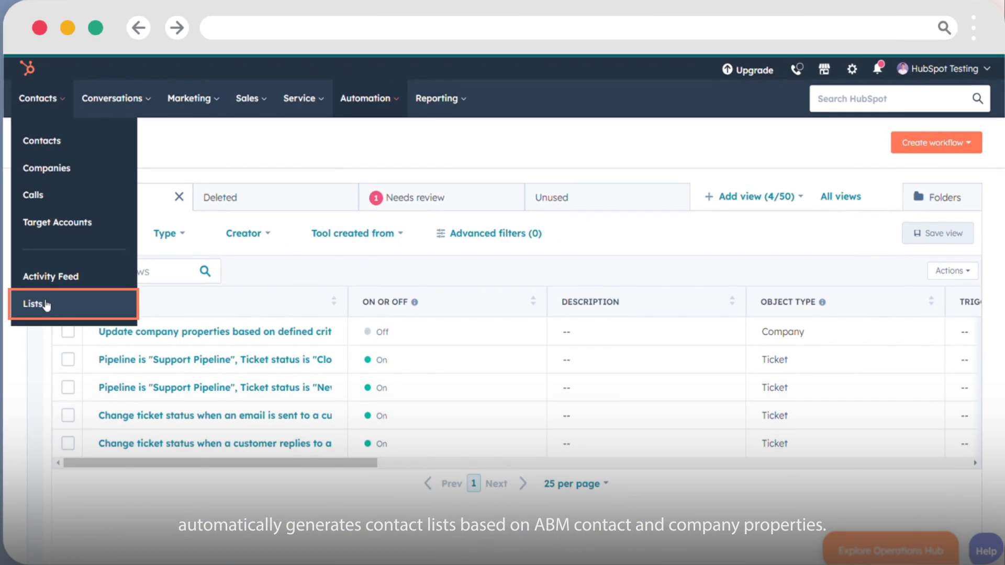
left_click(47, 306)
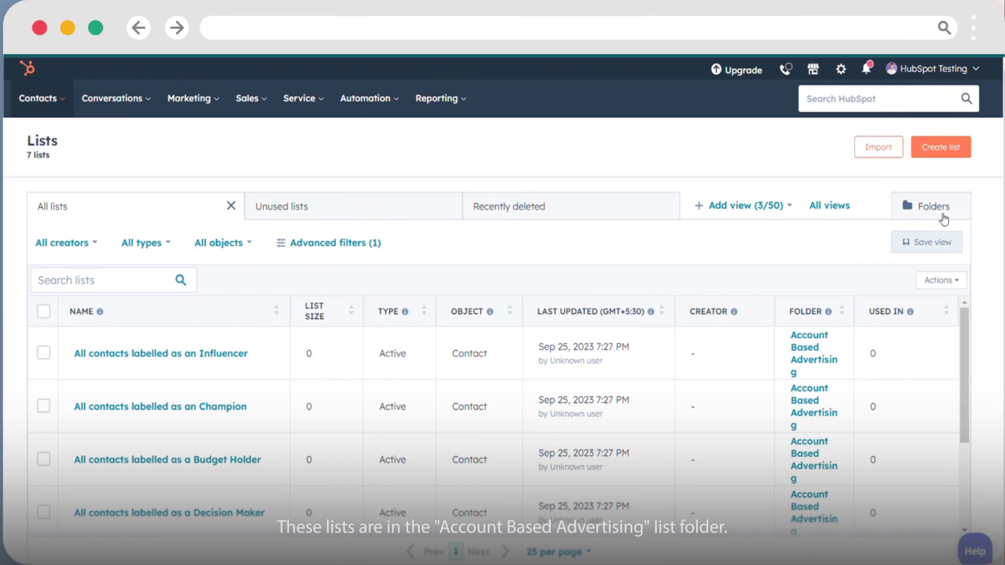
left_click(943, 213)
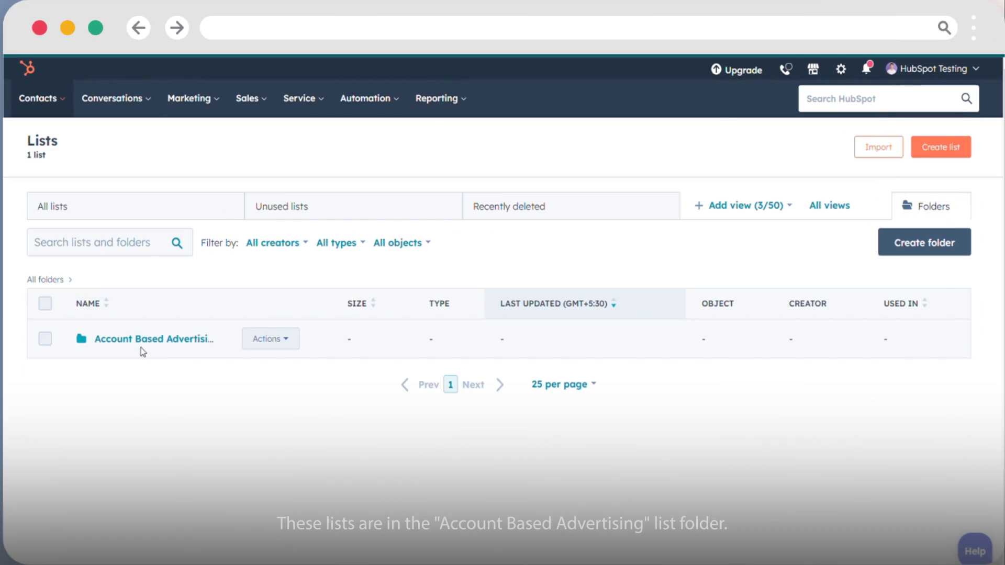
mouse_move(153, 339)
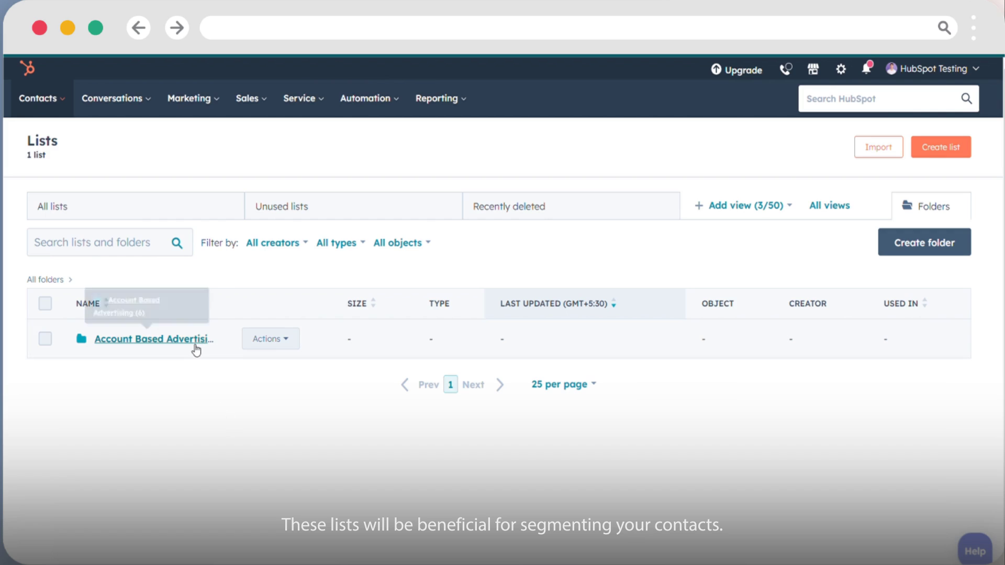
left_click(157, 338)
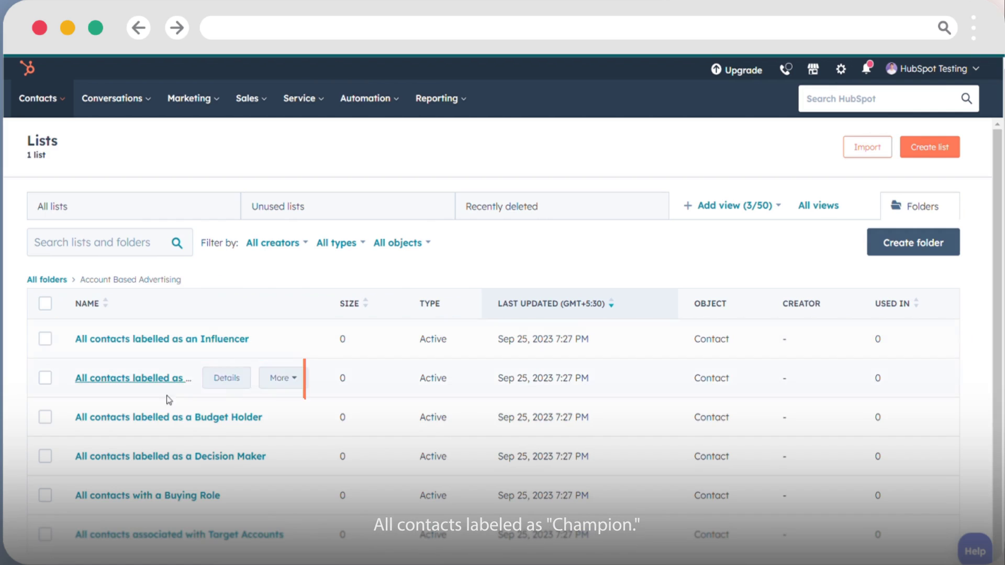
mouse_move(188, 495)
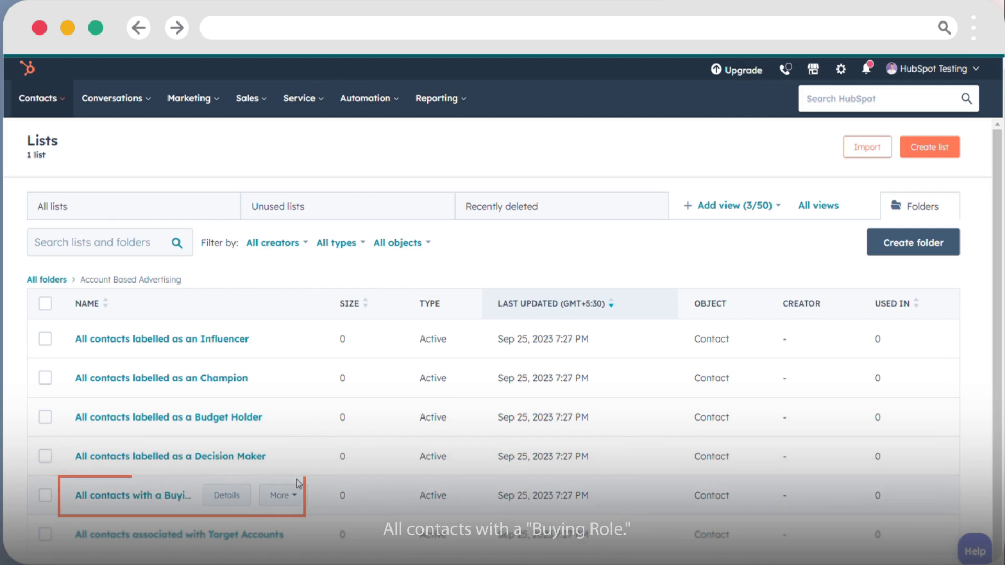
scroll(299, 482, "down", 1)
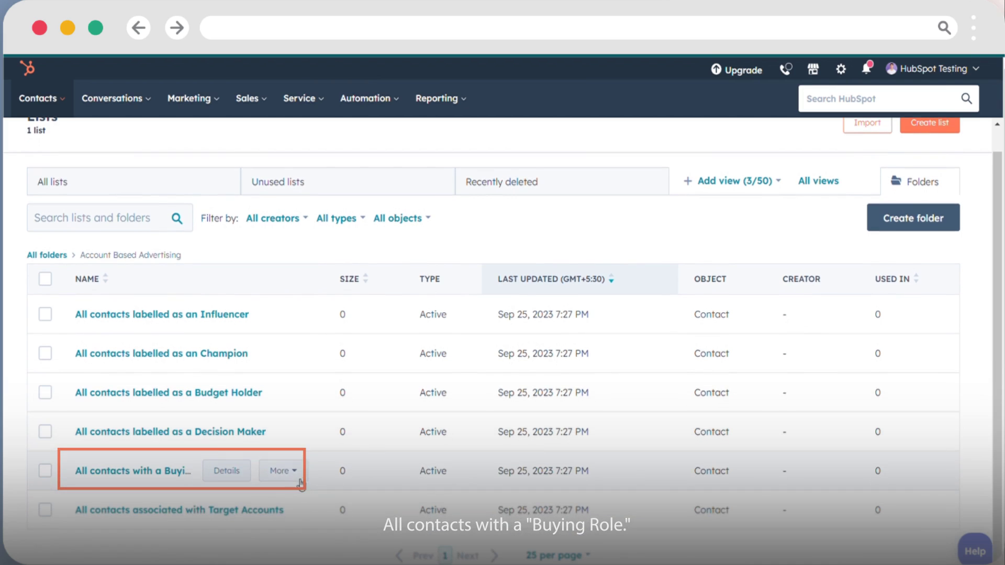